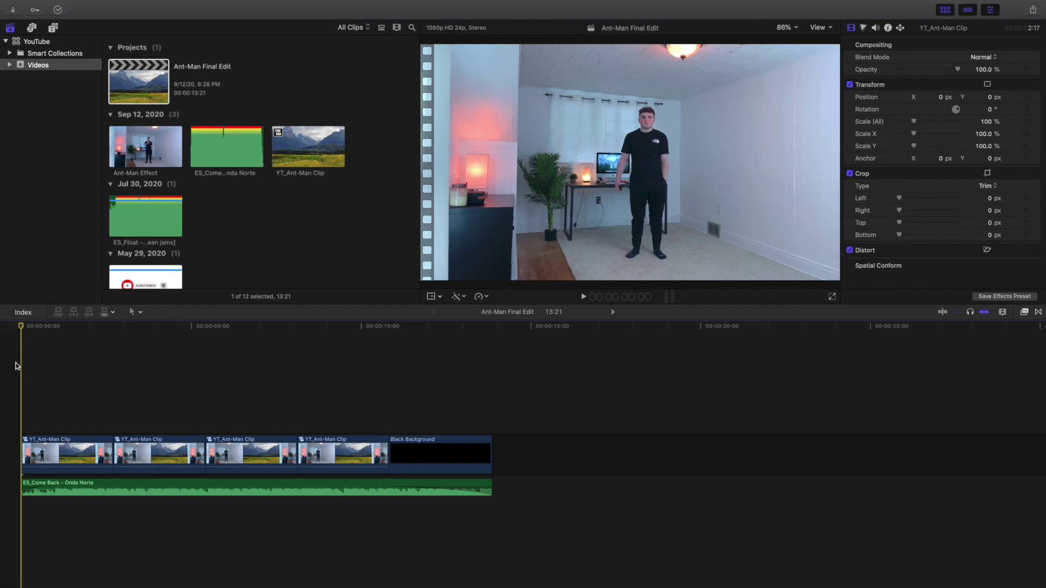
Play the Ant-Man Final Edit project through the shrink, then return to its start.
{"action": "key", "text": "space"}
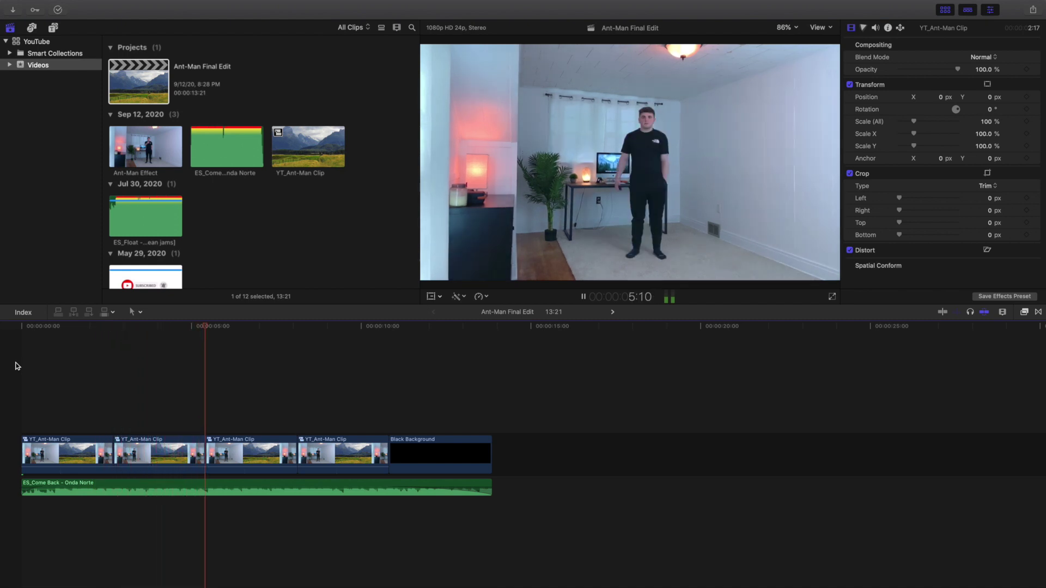
{"action": "key", "text": "space"}
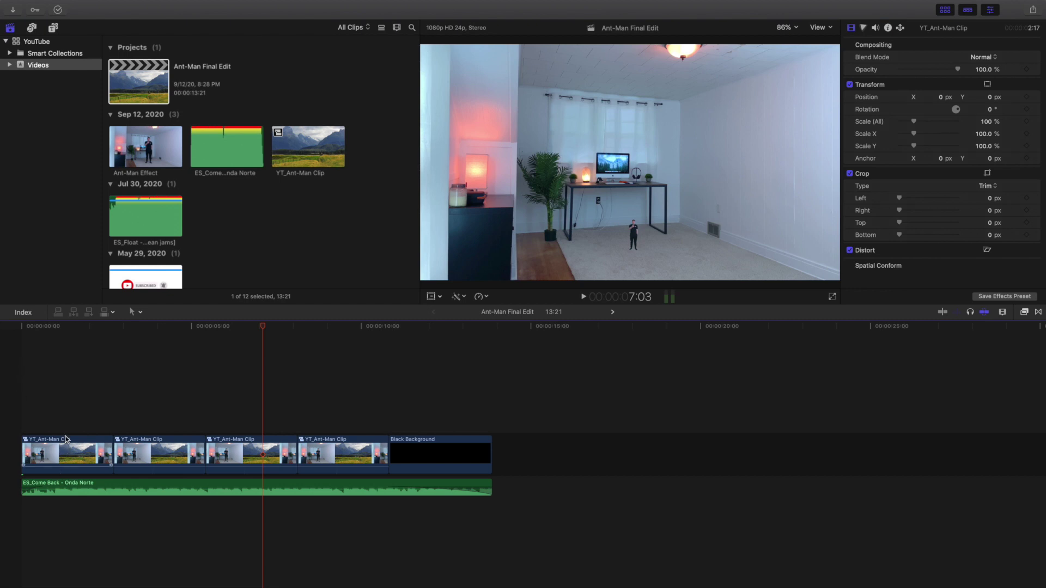
{"action": "key", "text": "Home"}
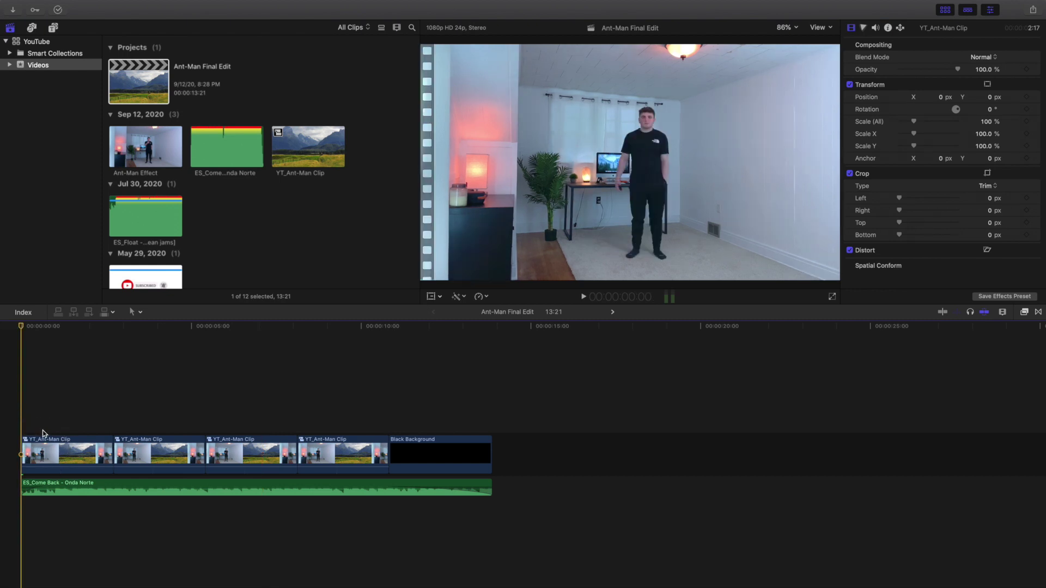
Preview the YT_Ant-Man Clip shrink and select the upper Ant-Man Effect clip at the Moderate Motion Blur start.
{"action": "double_click", "coordinate": [67, 448]}
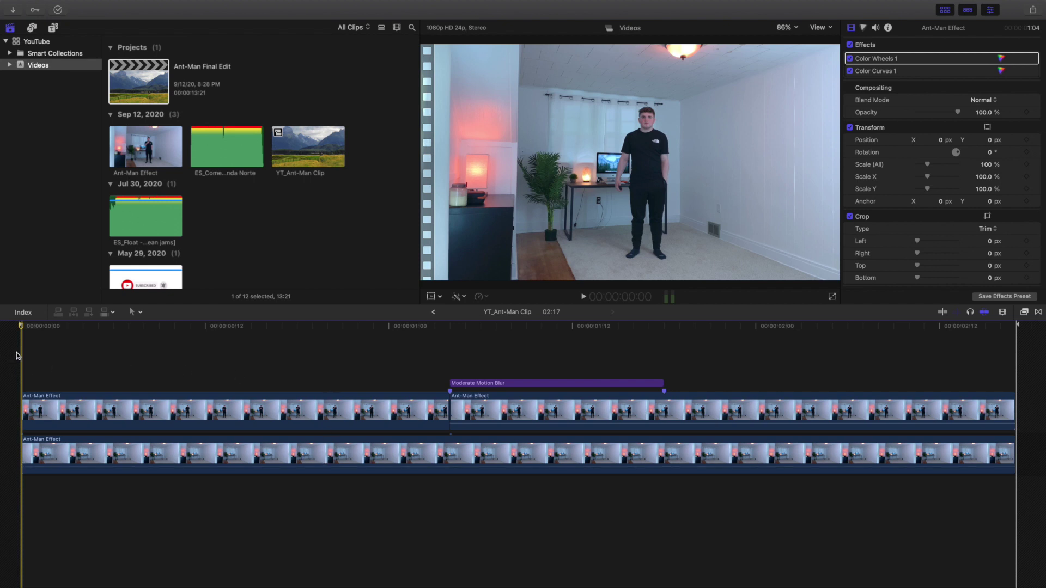
{"action": "key", "text": "space"}
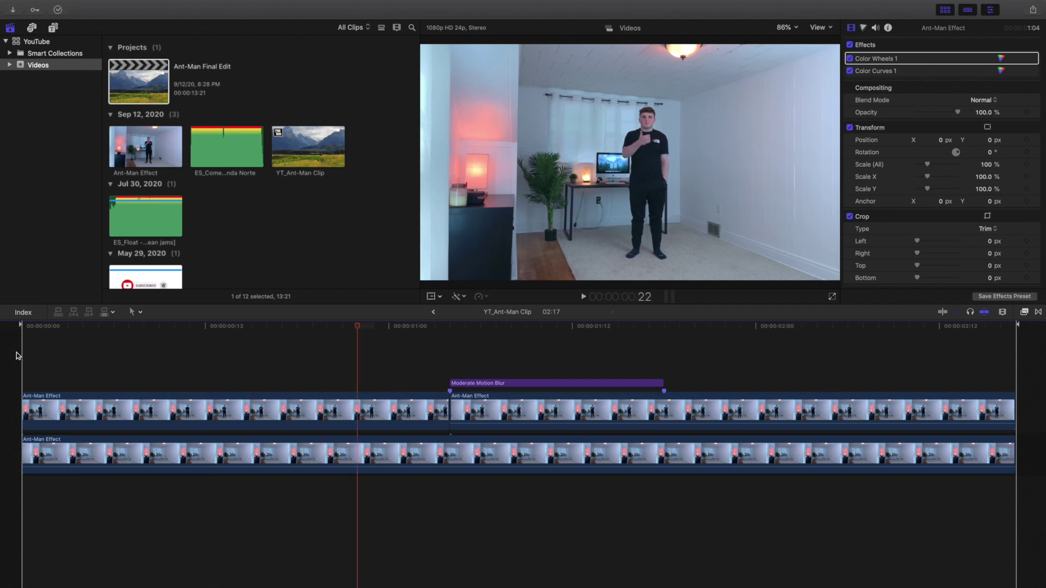
{"action": "key", "text": "space"}
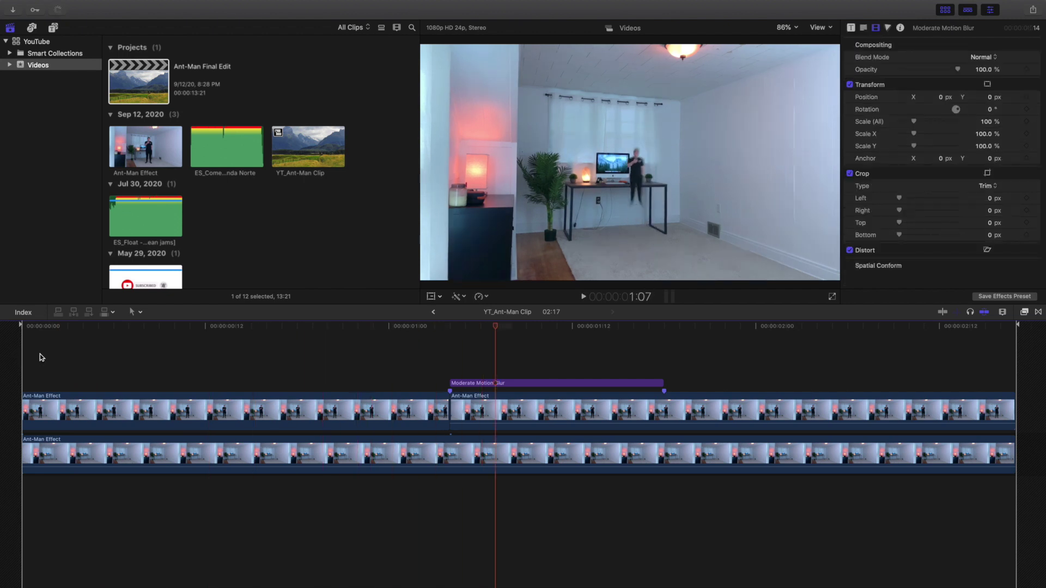
{"action": "left_click", "coordinate": [450, 355]}
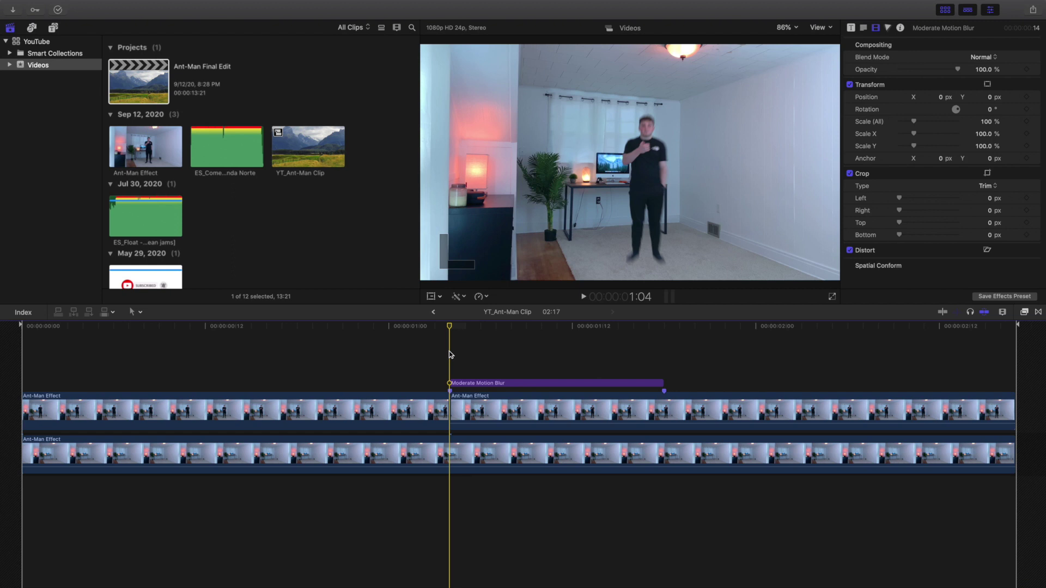
{"action": "left_click", "coordinate": [523, 400]}
Keyframe the upper Ant-Man Effect clip to shrink to 20% scale and drop to Y -313.1 px.
{"action": "left_click", "coordinate": [522, 415]}
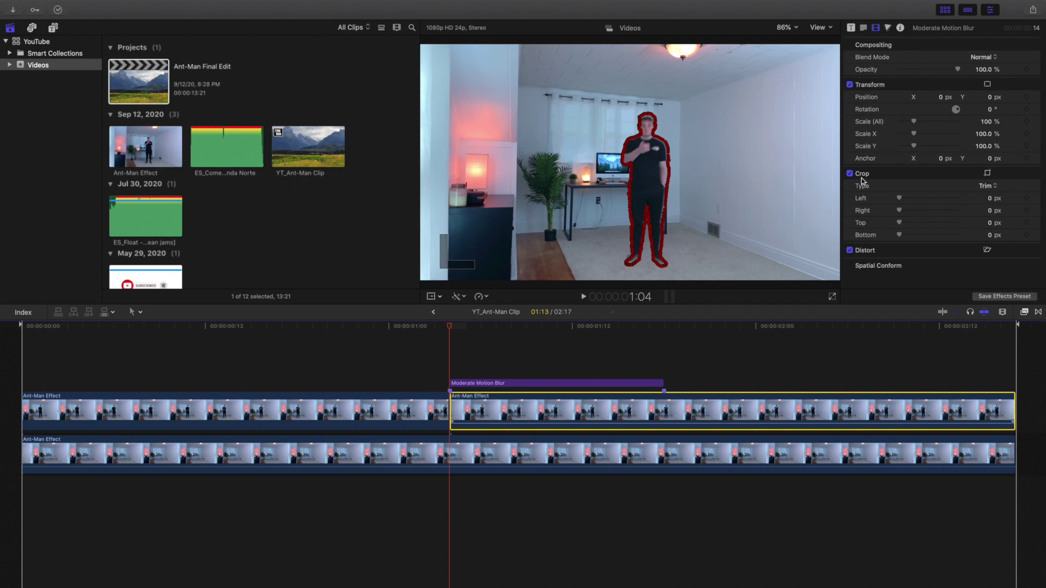
{"action": "scroll", "coordinate": [919, 165], "scroll_direction": "down", "scroll_amount": 4}
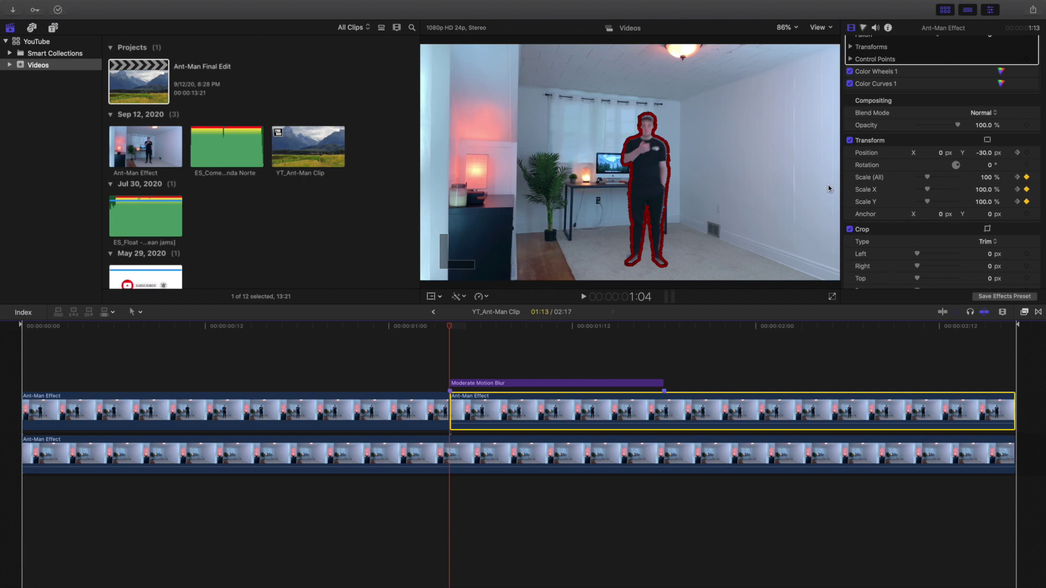
{"action": "key", "text": "Right"}
{"action": "key", "text": "Right"}
{"action": "key", "text": "Right"}
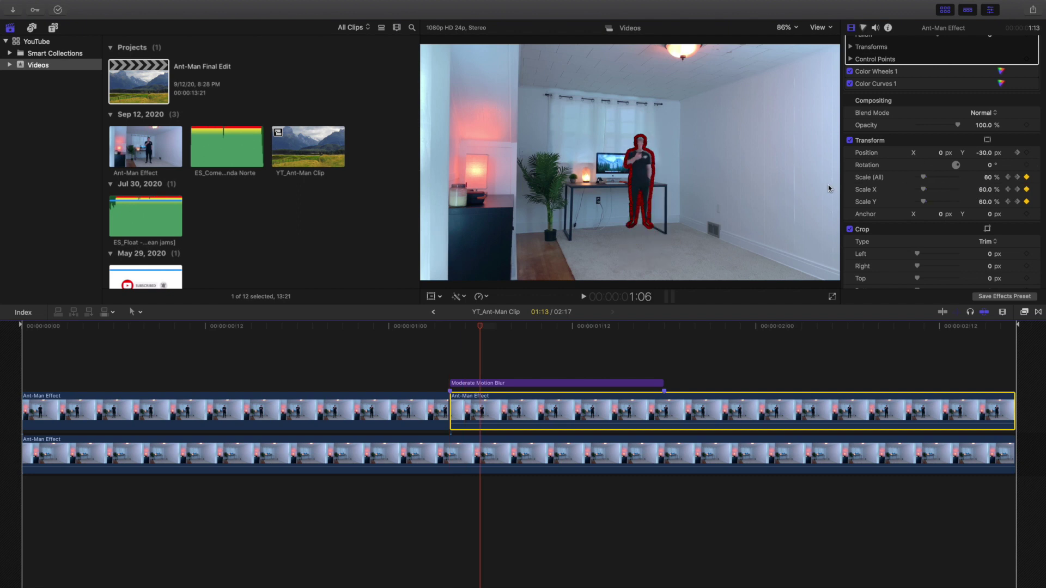
{"action": "key", "text": "Right"}
{"action": "key", "text": "Right"}
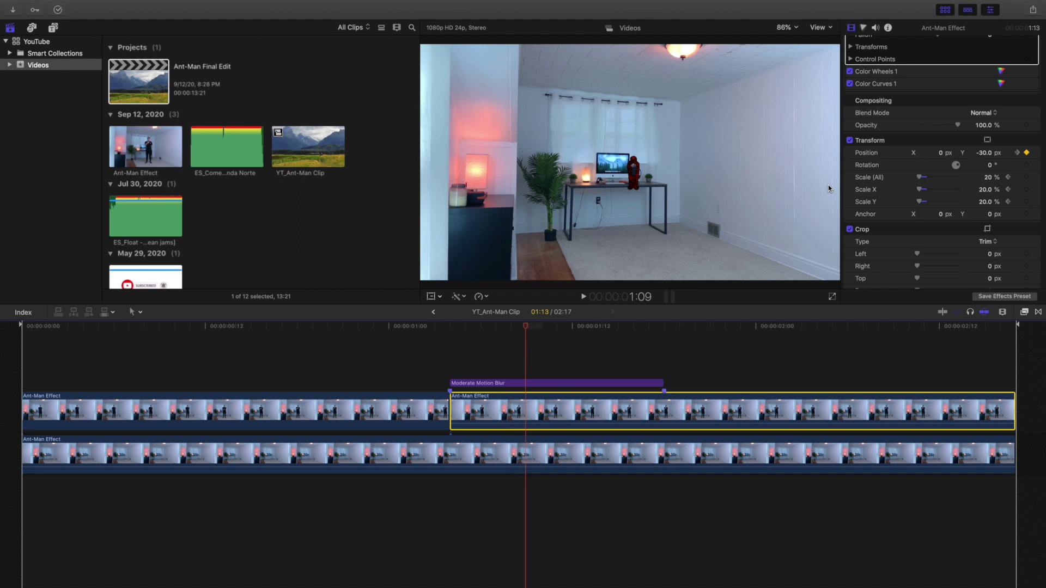
{"action": "key", "text": "Right"}
{"action": "key", "text": "Right"}
{"action": "key", "text": "Right"}
{"action": "key", "text": "Right"}
{"action": "key", "text": "Right"}
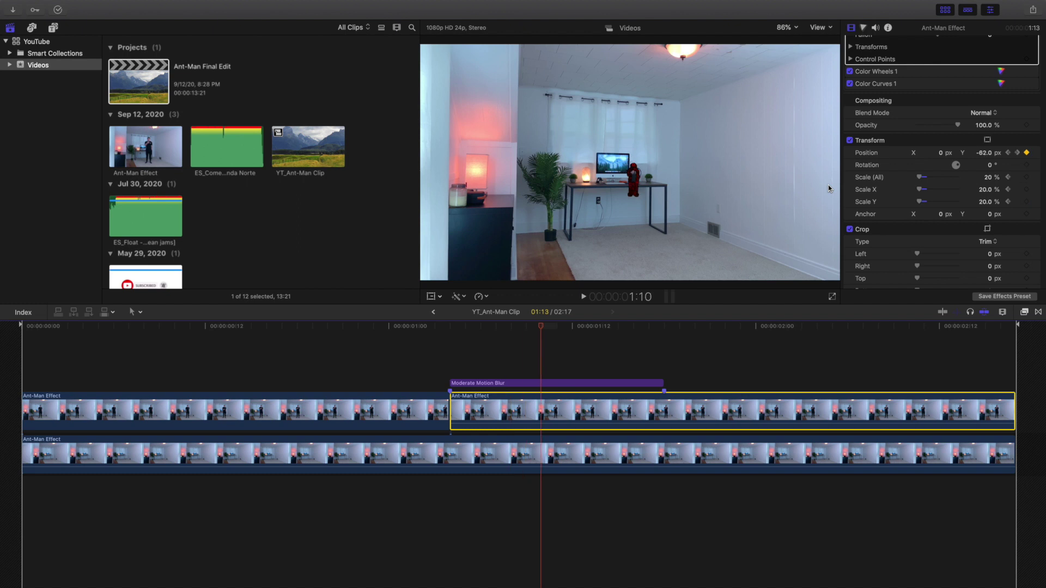
{"action": "key", "text": "Right"}
{"action": "key", "text": "Right"}
{"action": "key", "text": "Right"}
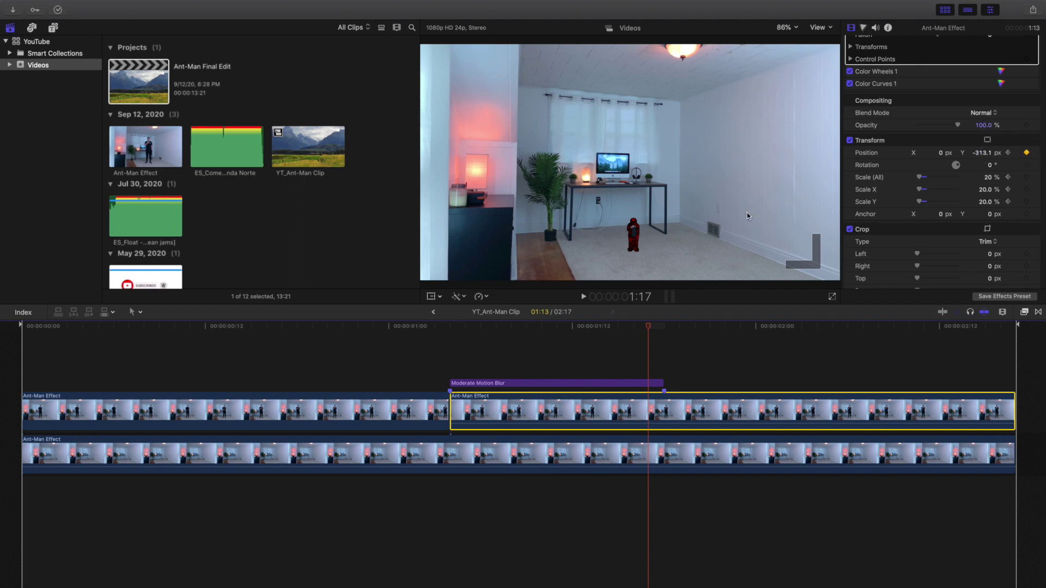
{"action": "left_click", "coordinate": [615, 350]}
{"action": "left_click", "coordinate": [616, 350]}
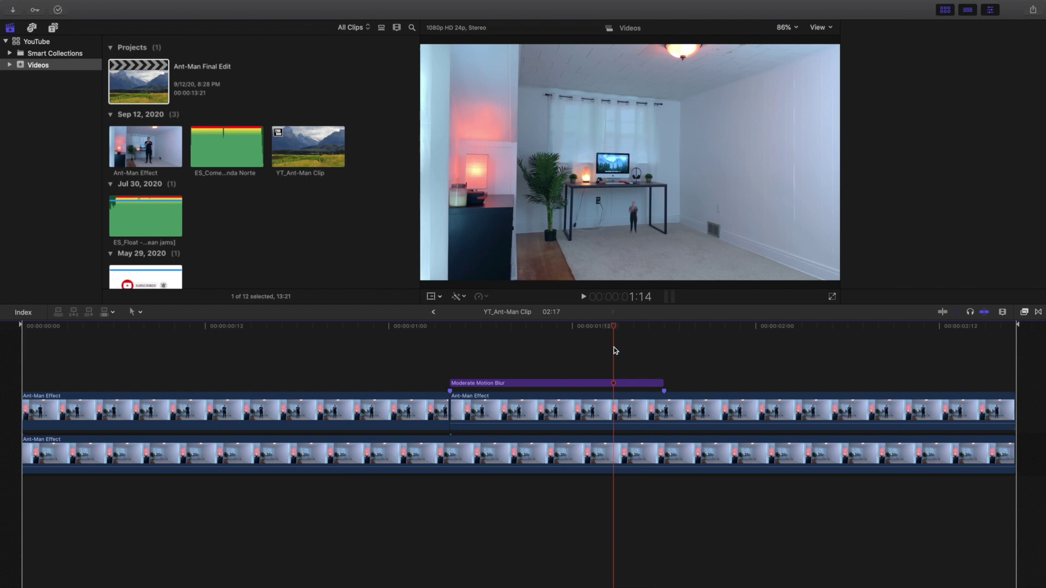
{"action": "left_click", "coordinate": [447, 358]}
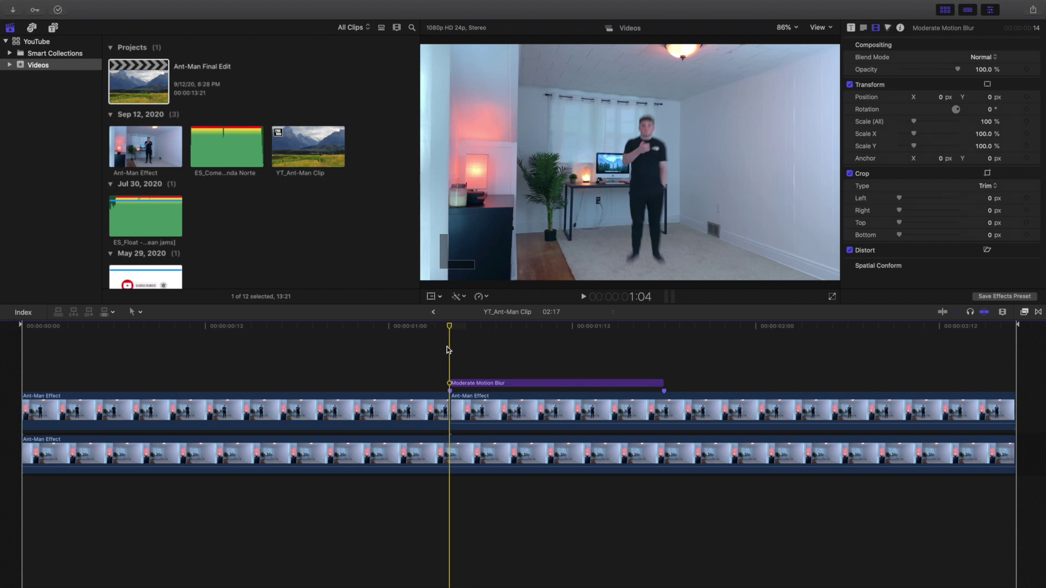
{"action": "left_click", "coordinate": [18, 358]}
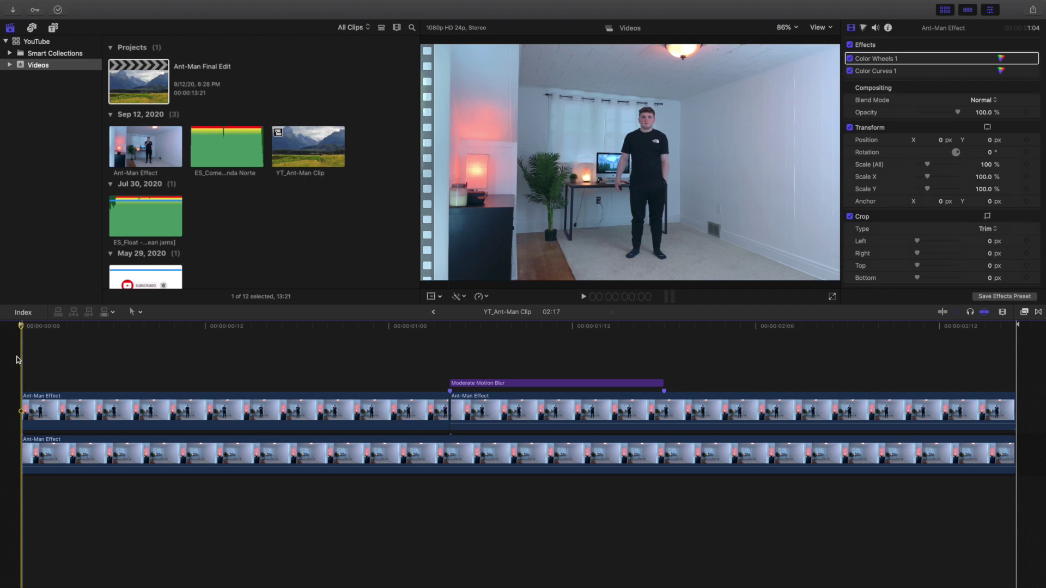
{"action": "key", "text": "space"}
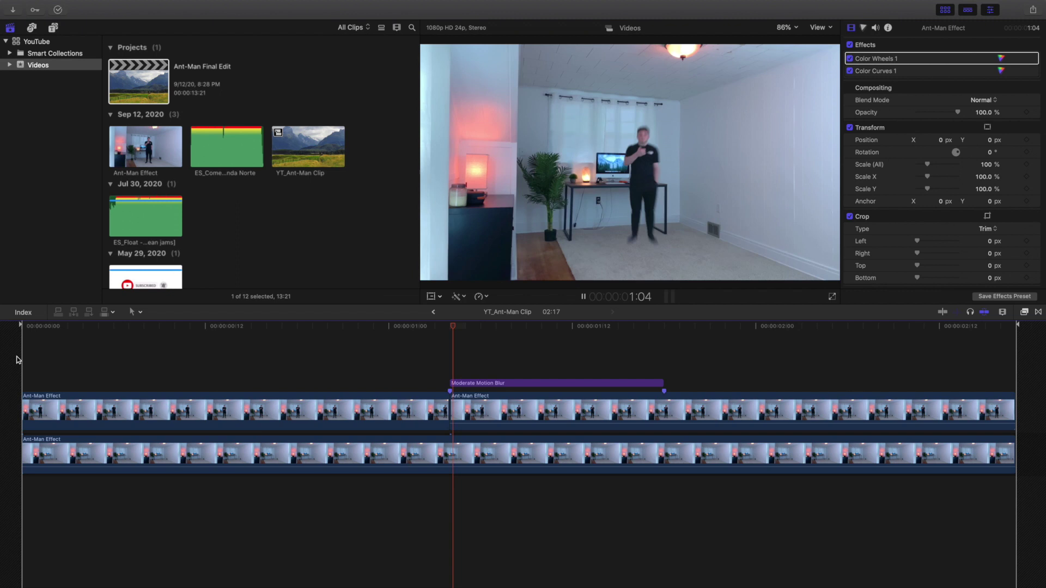
{"action": "key", "text": "space"}
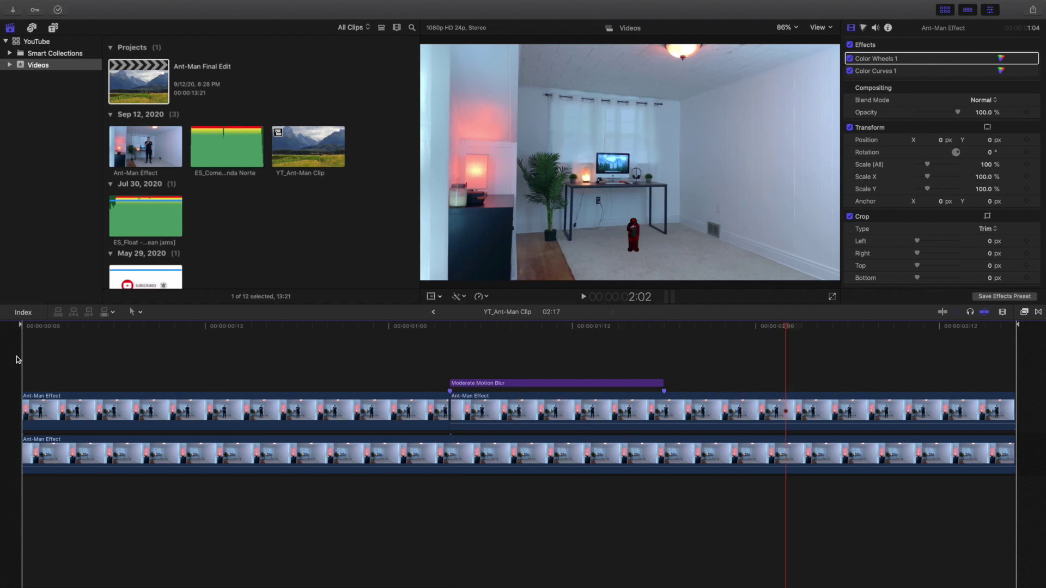
{"action": "key", "text": "Home"}
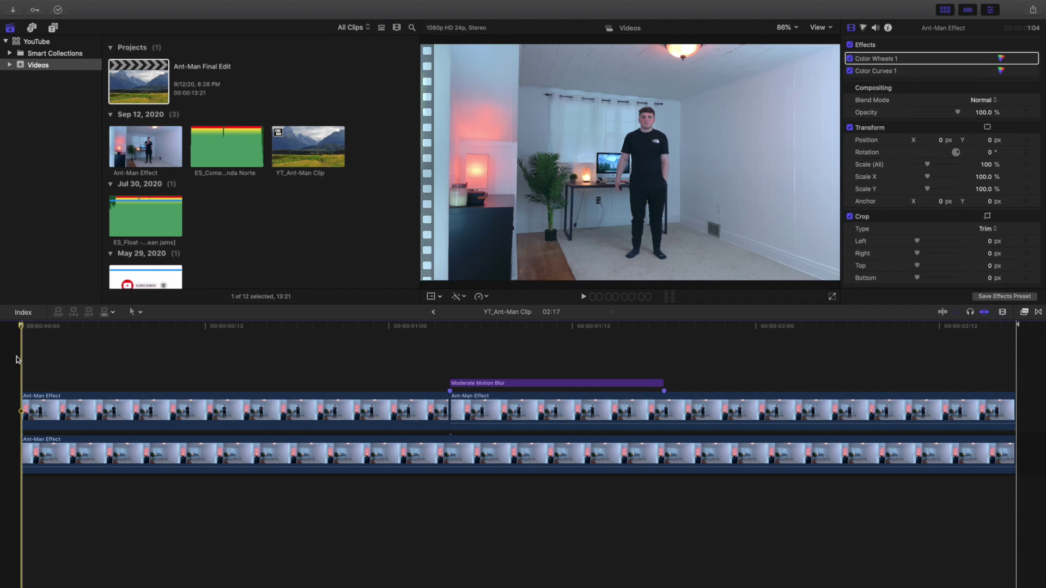
{"action": "key", "text": "space"}
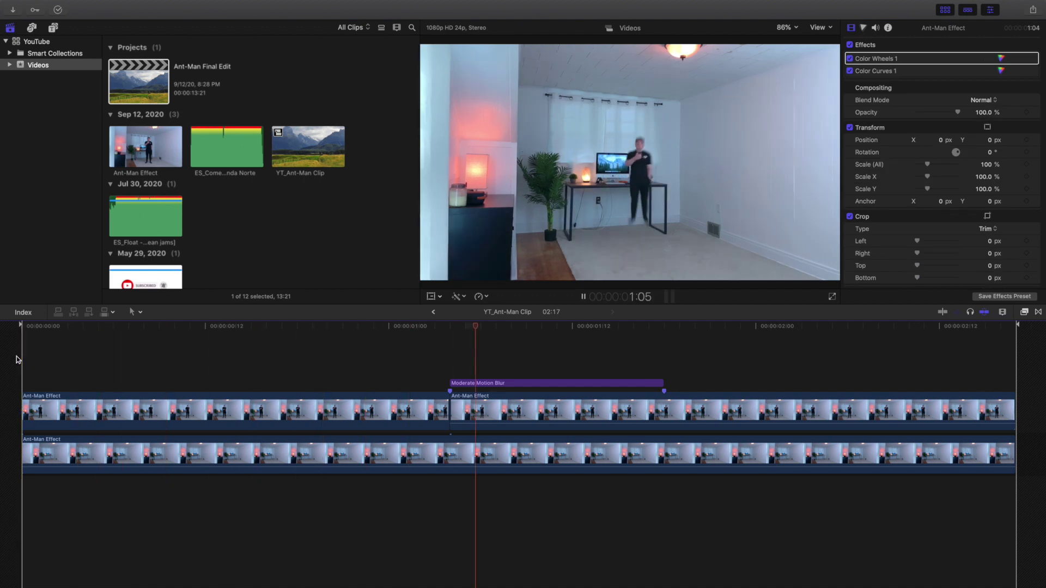
{"action": "key", "text": "space"}
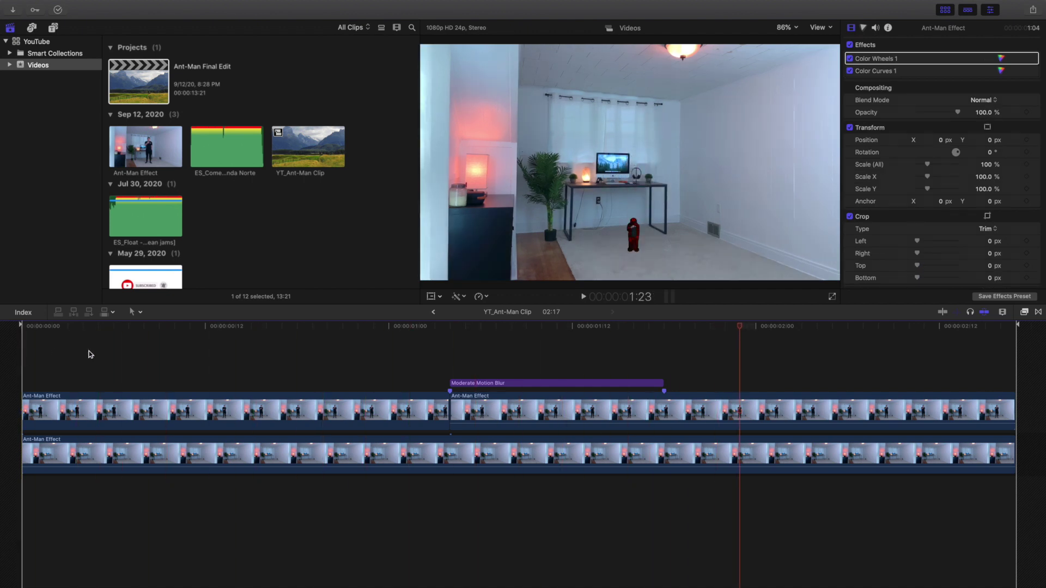
{"action": "left_click", "coordinate": [473, 385]}
{"action": "right_click", "coordinate": [473, 385]}
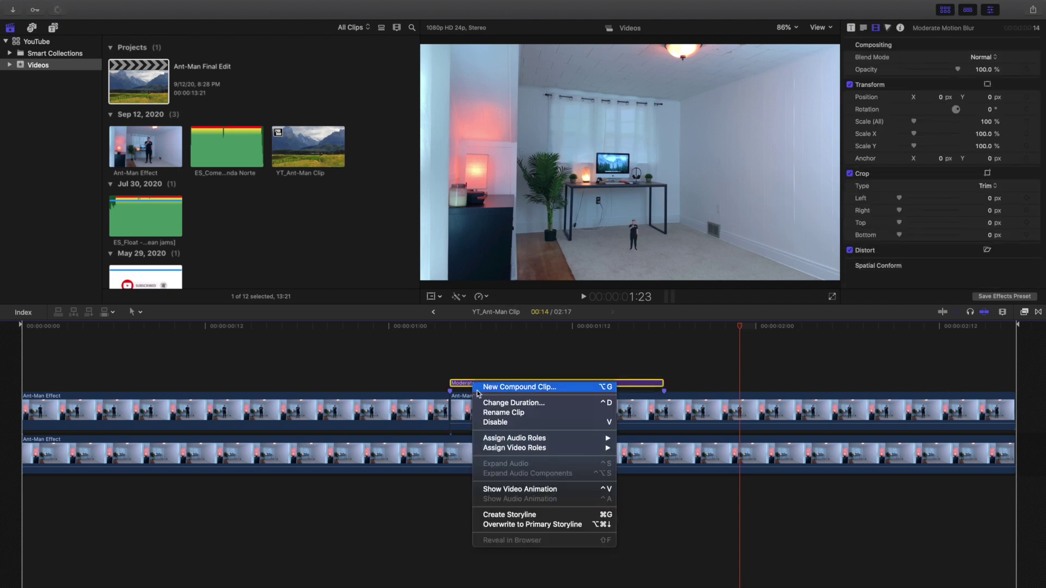
{"action": "left_click", "coordinate": [495, 420]}
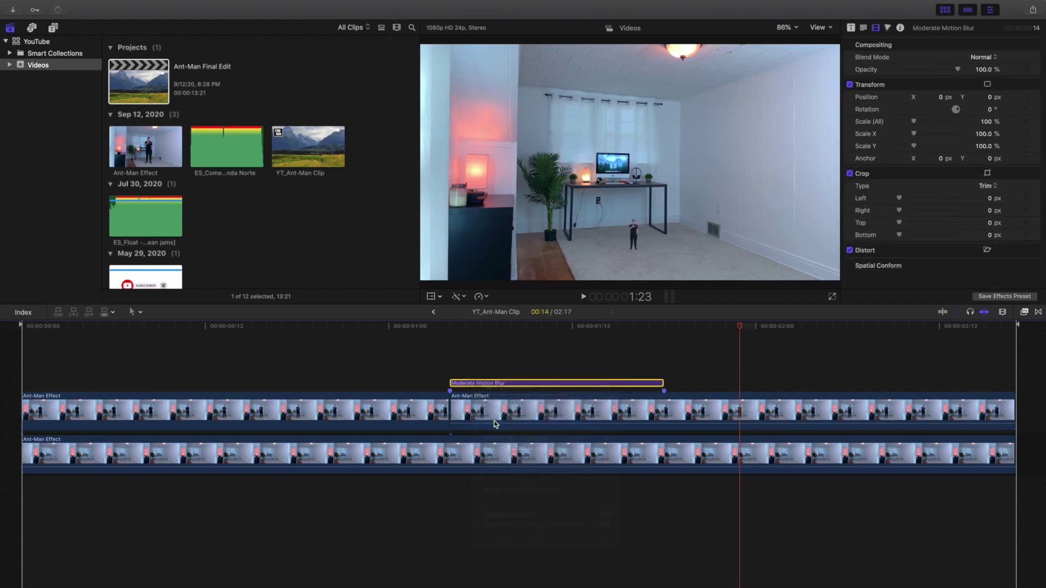
{"action": "left_click", "coordinate": [20, 359]}
{"action": "key", "text": "space"}
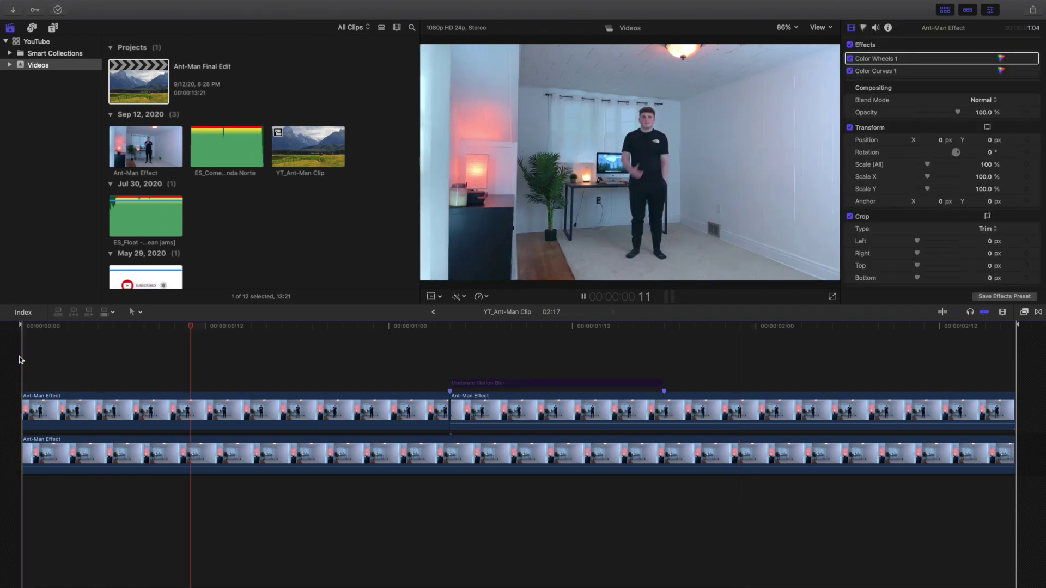
{"action": "key", "text": "space"}
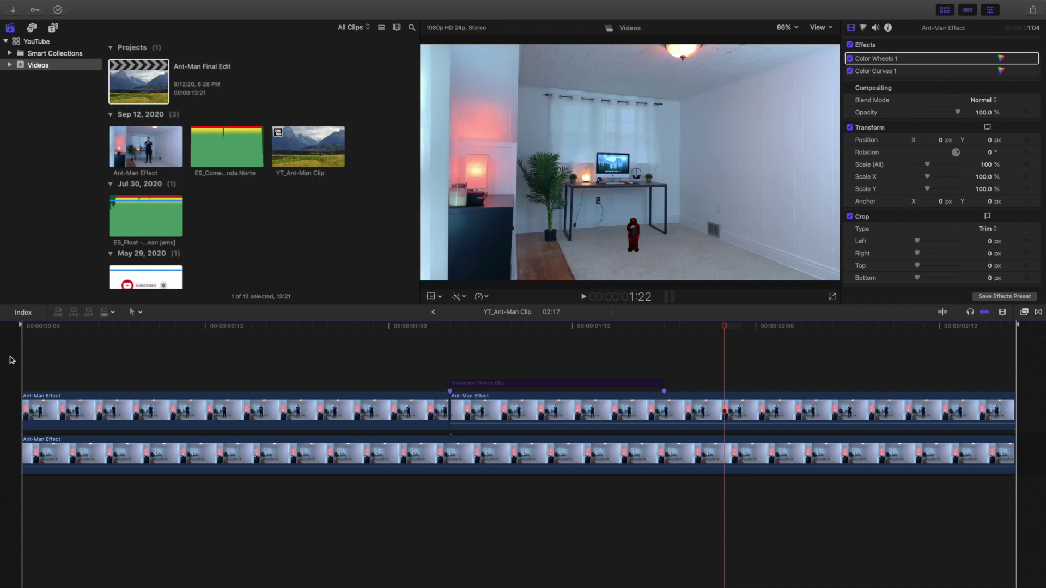
{"action": "key", "text": "Home"}
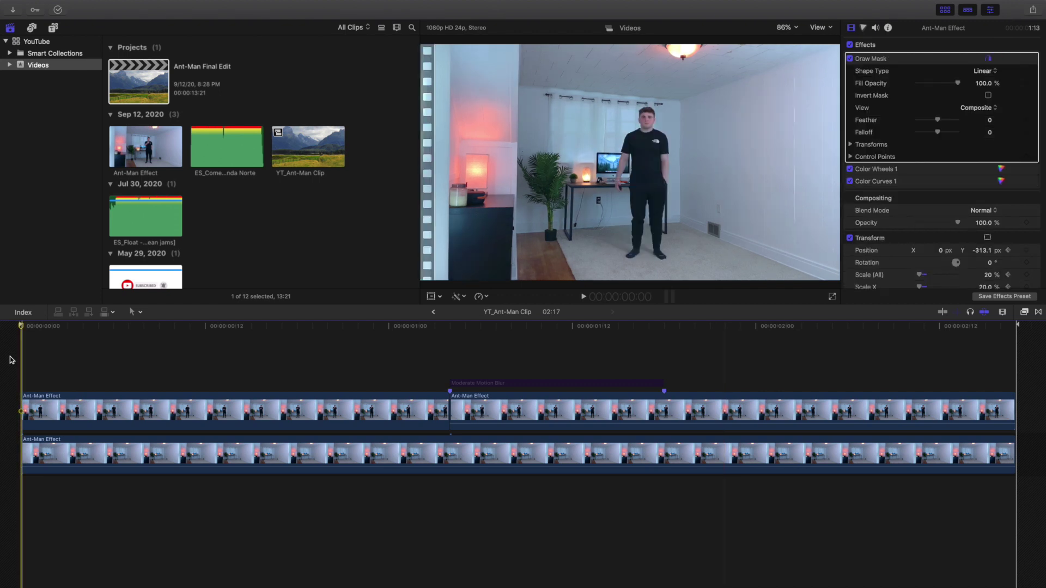
{"action": "key", "text": "space"}
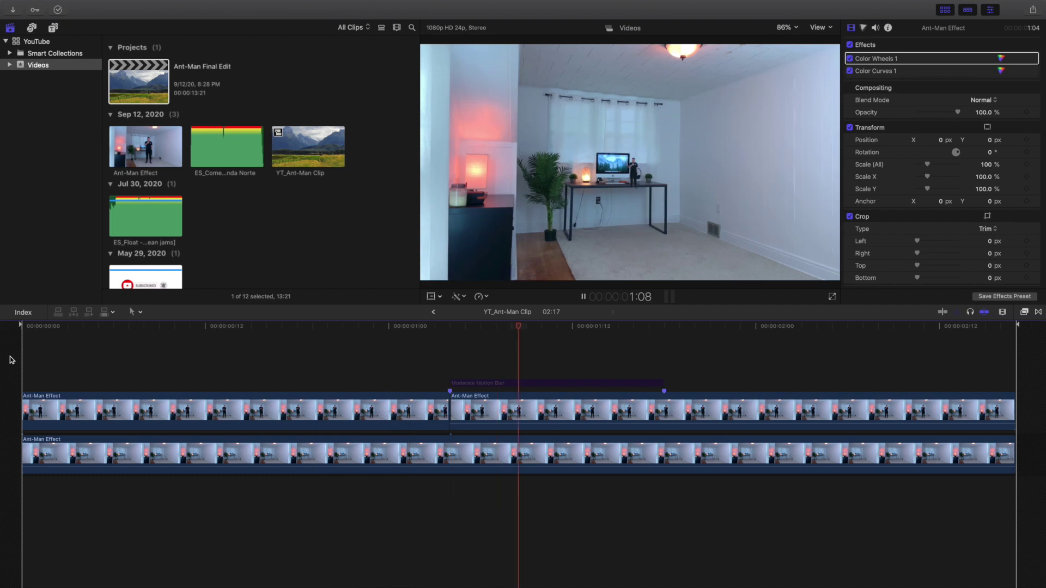
{"action": "left_click", "coordinate": [480, 387]}
{"action": "right_click", "coordinate": [480, 388]}
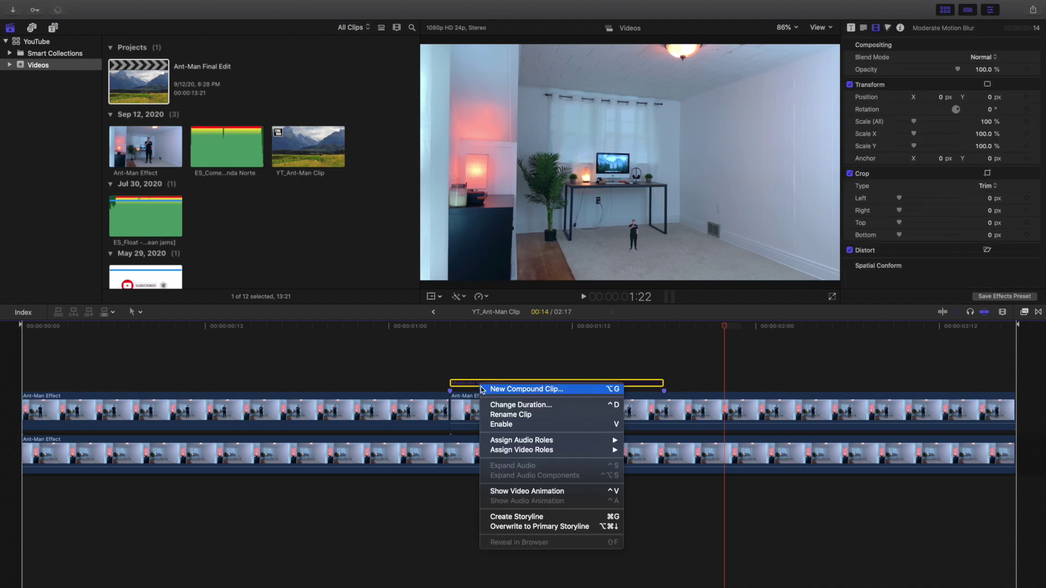
{"action": "left_click", "coordinate": [511, 426]}
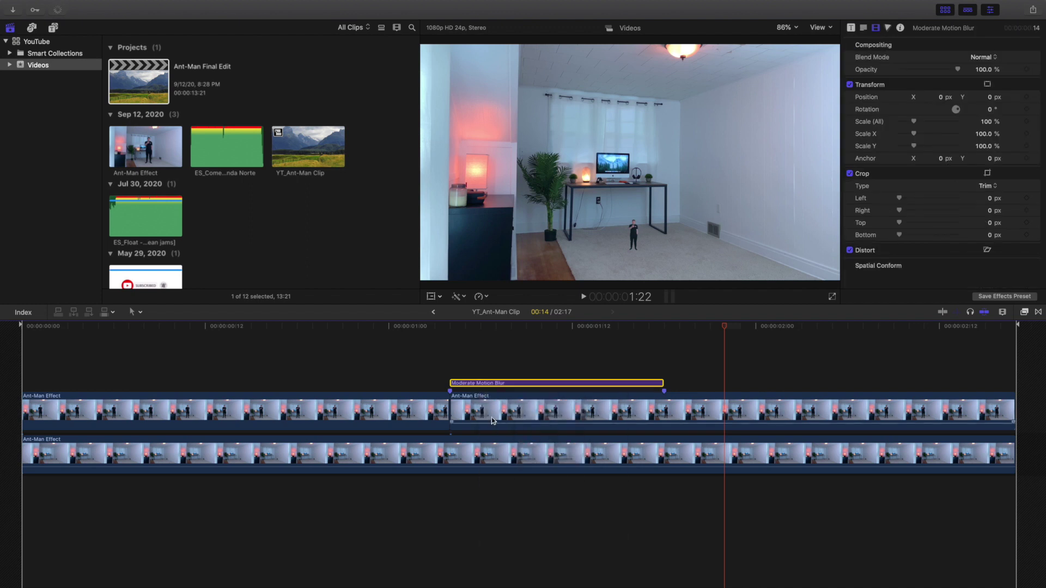
{"action": "left_click", "coordinate": [14, 359]}
{"action": "key", "text": "Home"}
{"action": "key", "text": "super+4"}
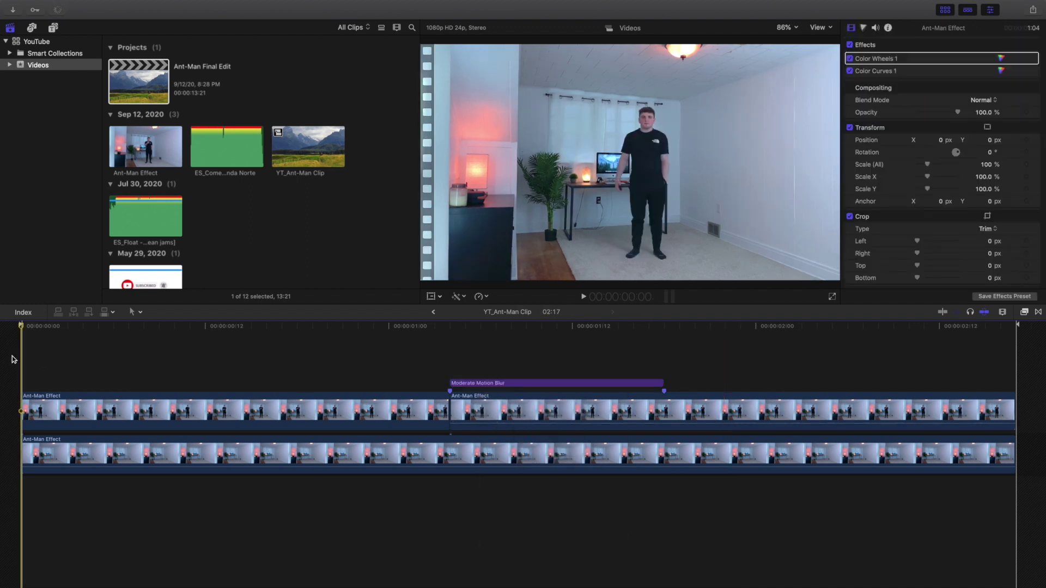
{"action": "key", "text": "space"}
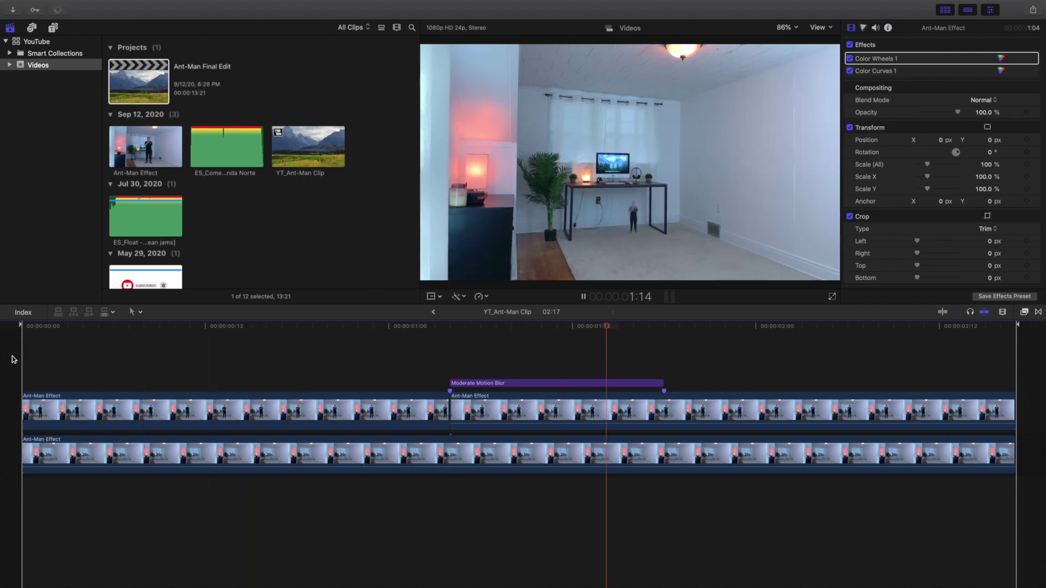
{"action": "key", "text": "space"}
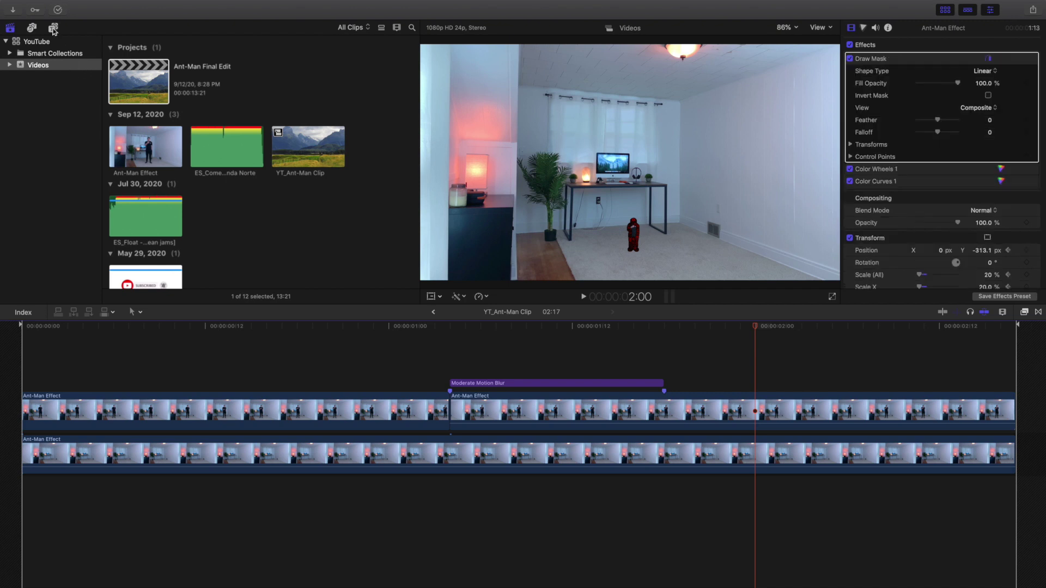
Show the Motion Blur titles collection and put the playhead at the Moderate Motion Blur title's start.
{"action": "left_click", "coordinate": [53, 27]}
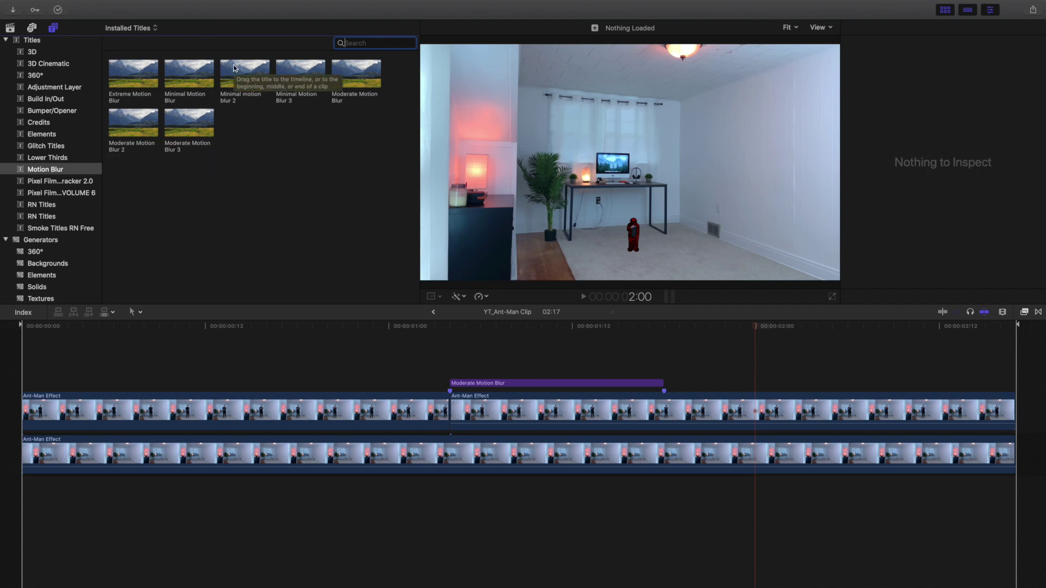
{"action": "left_click", "coordinate": [448, 361]}
{"action": "left_click", "coordinate": [656, 382]}
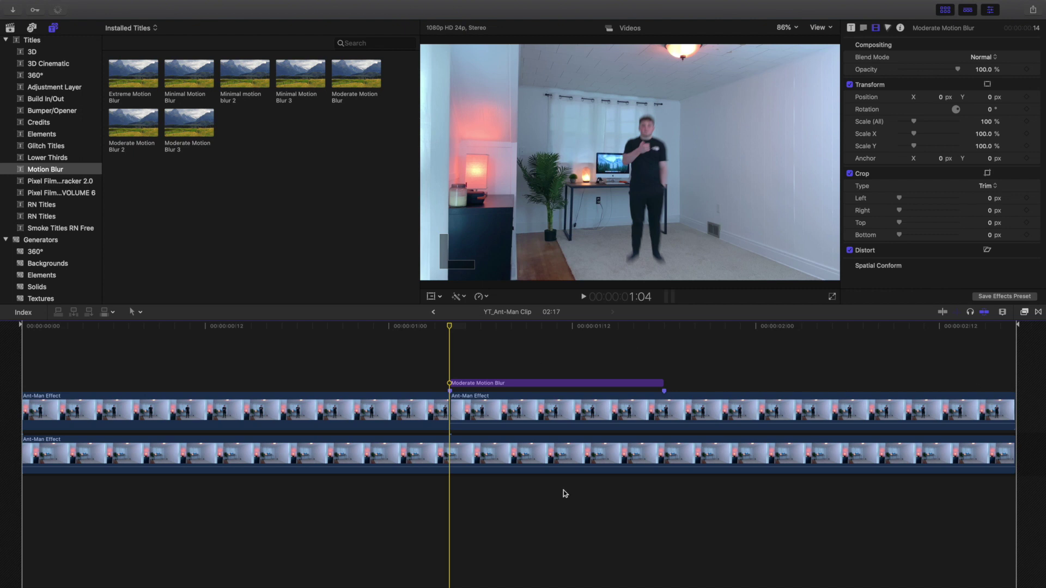